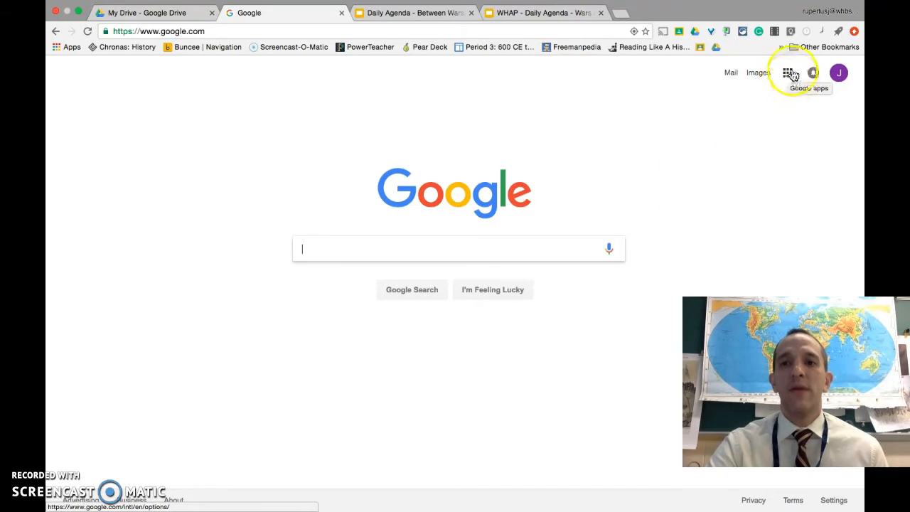
Open Google Drive from the Google homepage and check which account is signed in.
{"action": "left_click", "coordinate": [788, 74]}
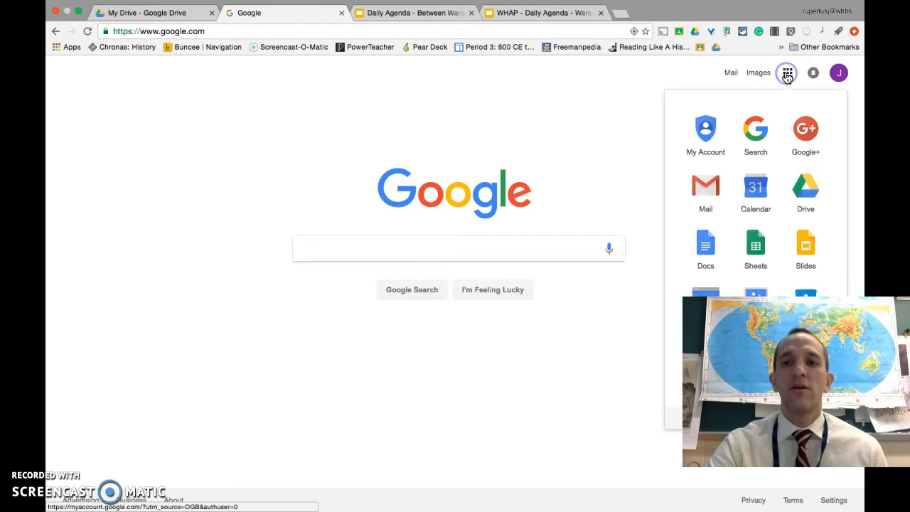
{"action": "left_click", "coordinate": [799, 191]}
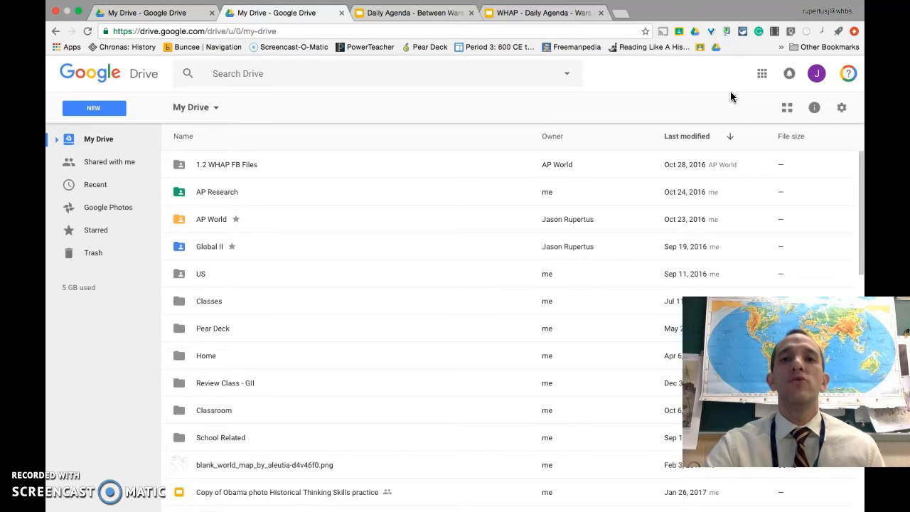
{"action": "left_click", "coordinate": [816, 73]}
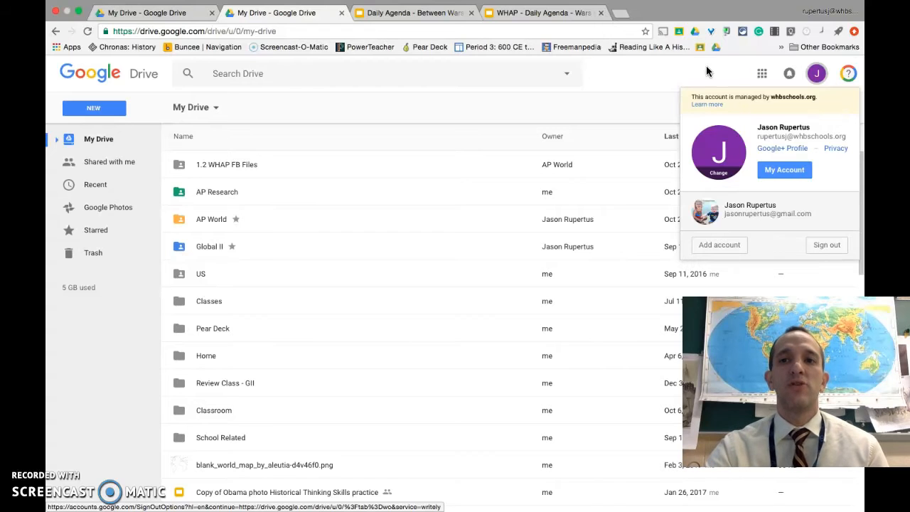
{"action": "left_click", "coordinate": [613, 76]}
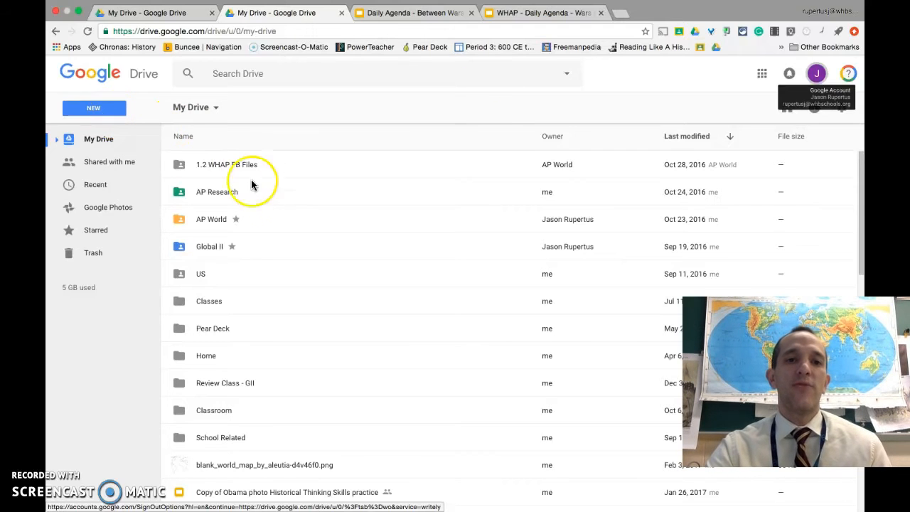
Create a new folder named "Global history II" in My Drive.
{"action": "left_click", "coordinate": [92, 112]}
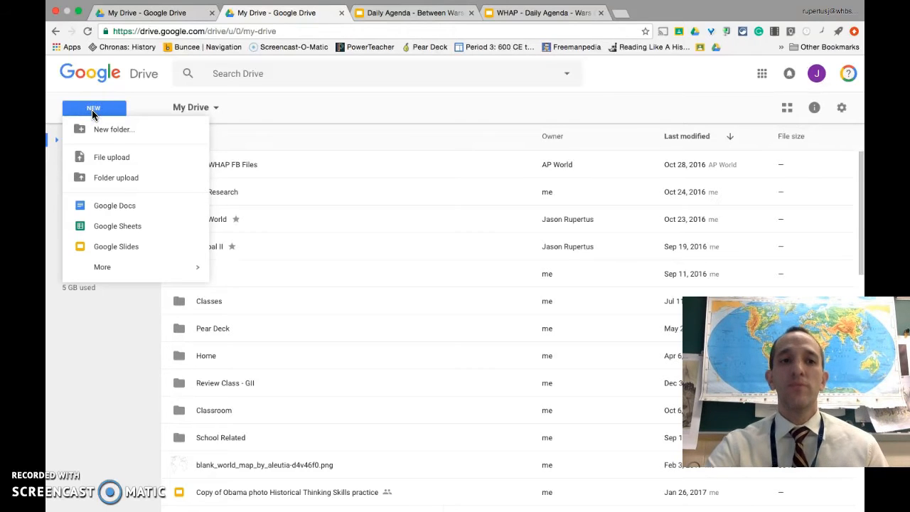
{"action": "left_click", "coordinate": [98, 128]}
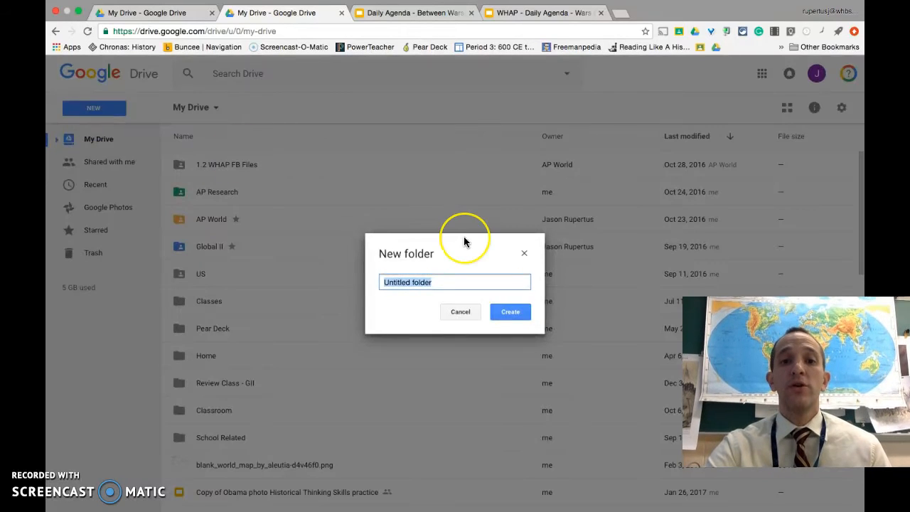
{"action": "type", "text": "Glbo"}
{"action": "key", "text": "BackSpace"}
{"action": "key", "text": "BackSpace"}
{"action": "type", "text": "obal hist"}
{"action": "key", "text": "BackSpace"}
{"action": "type", "text": "tory II"}
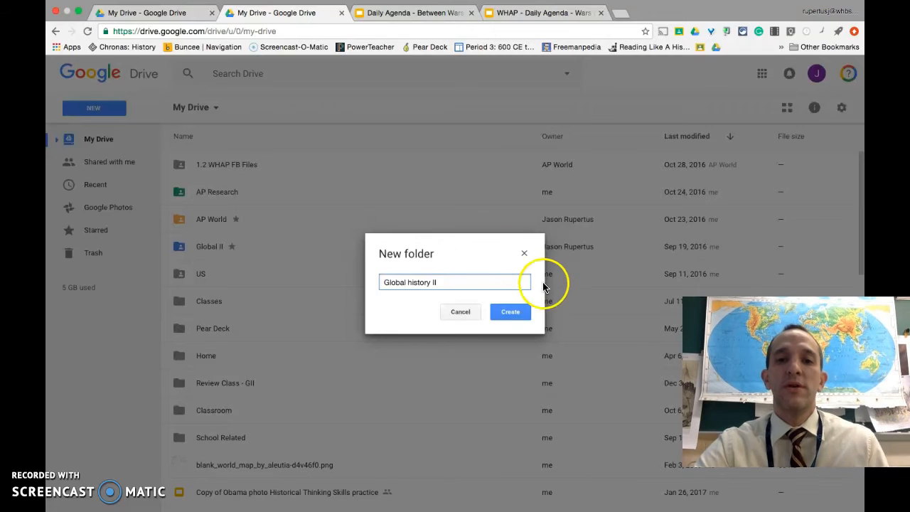
{"action": "left_click", "coordinate": [501, 313]}
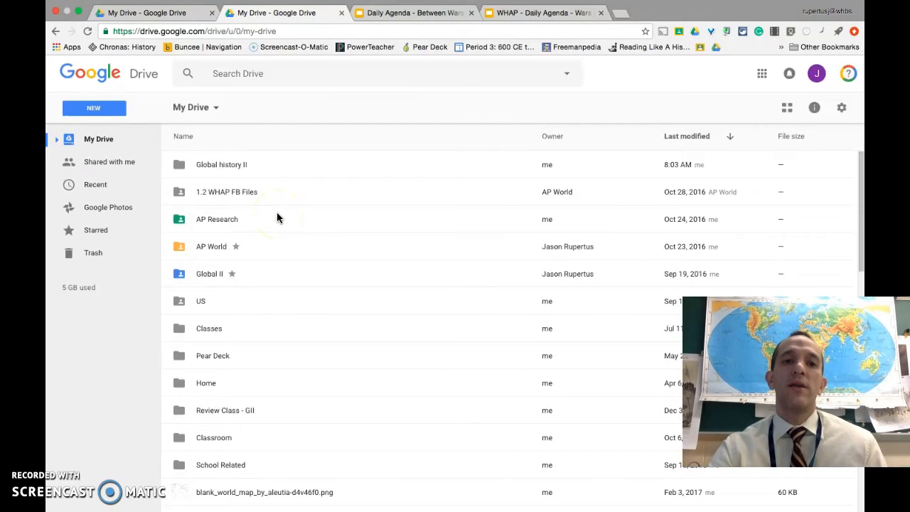
Add a star to the Global history II folder.
{"action": "left_click", "coordinate": [221, 163]}
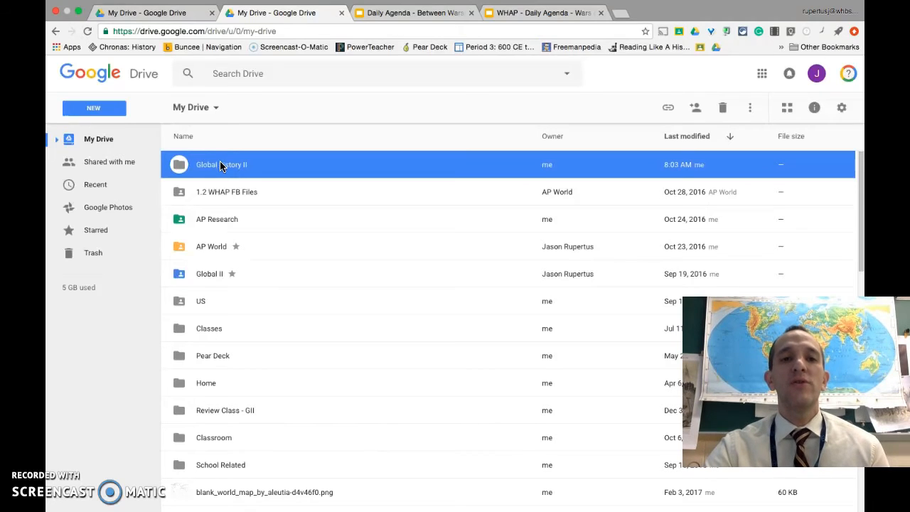
{"action": "right_click", "coordinate": [223, 167]}
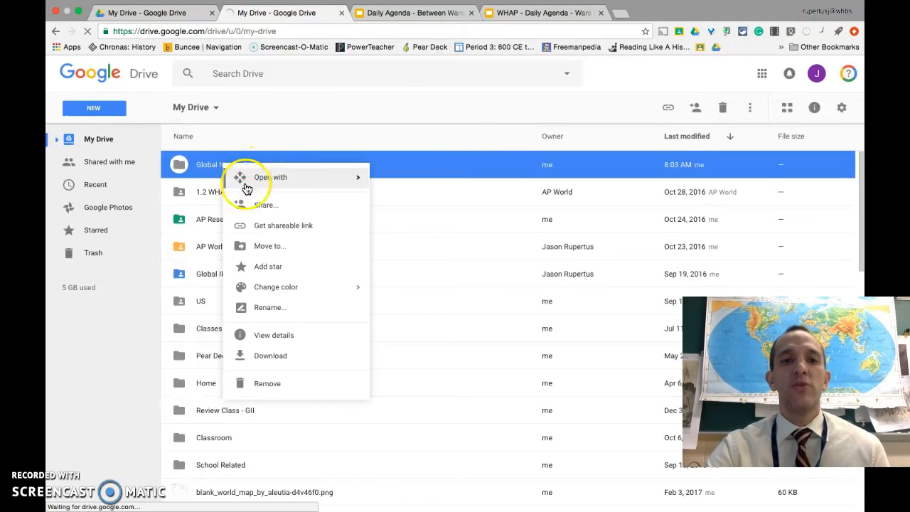
{"action": "mouse_move", "coordinate": [273, 293]}
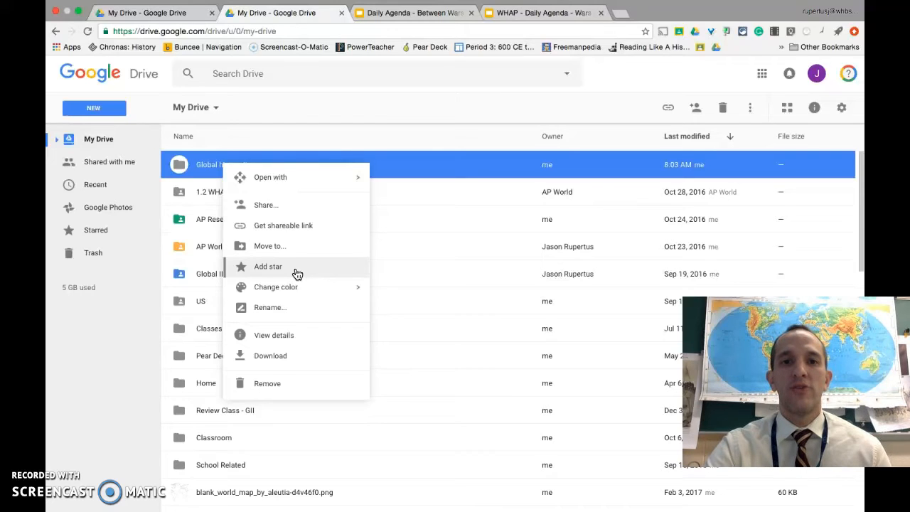
{"action": "left_click", "coordinate": [297, 274]}
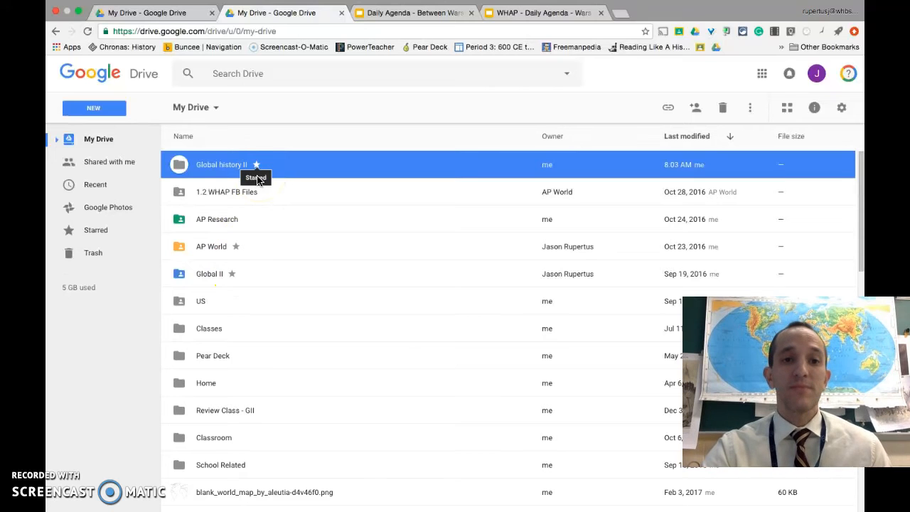
Get a shareable link for the Global history II folder and turn its link sharing back off.
{"action": "left_click", "coordinate": [225, 166]}
{"action": "right_click", "coordinate": [226, 171]}
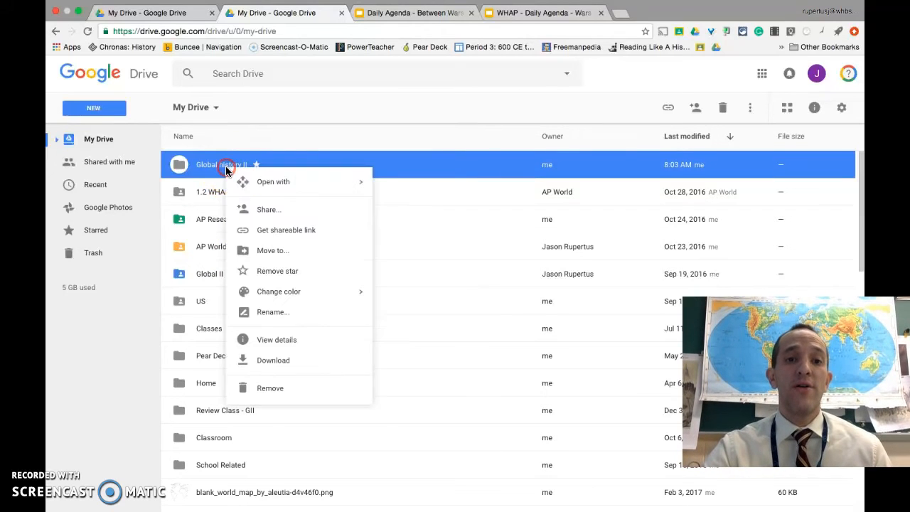
{"action": "left_click", "coordinate": [275, 230]}
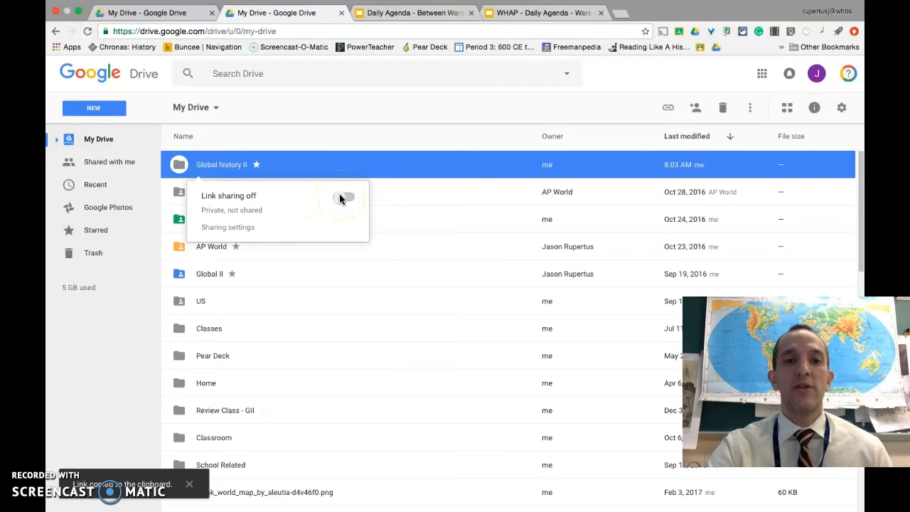
{"action": "left_click", "coordinate": [296, 144]}
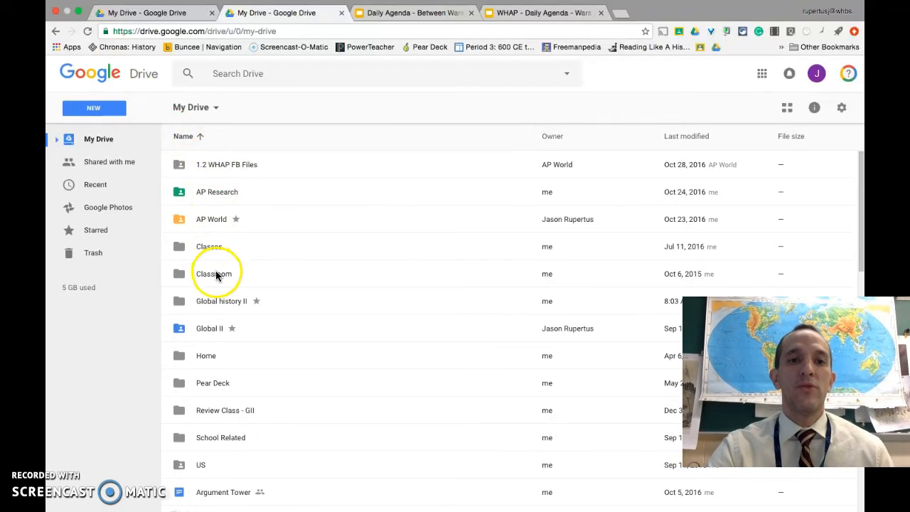
Start sharing the Global history II folder with a colleague, then cancel the invitation and close the sharing dialog.
{"action": "right_click", "coordinate": [215, 302]}
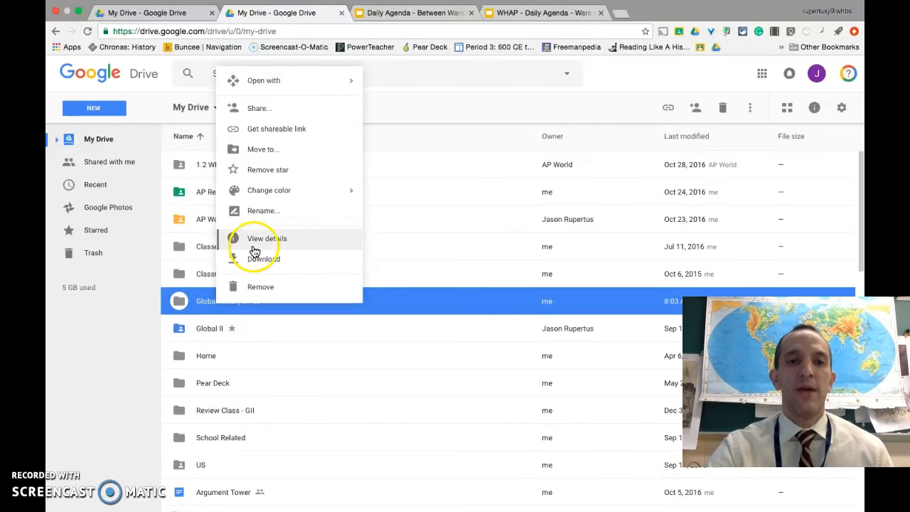
{"action": "left_click", "coordinate": [283, 112]}
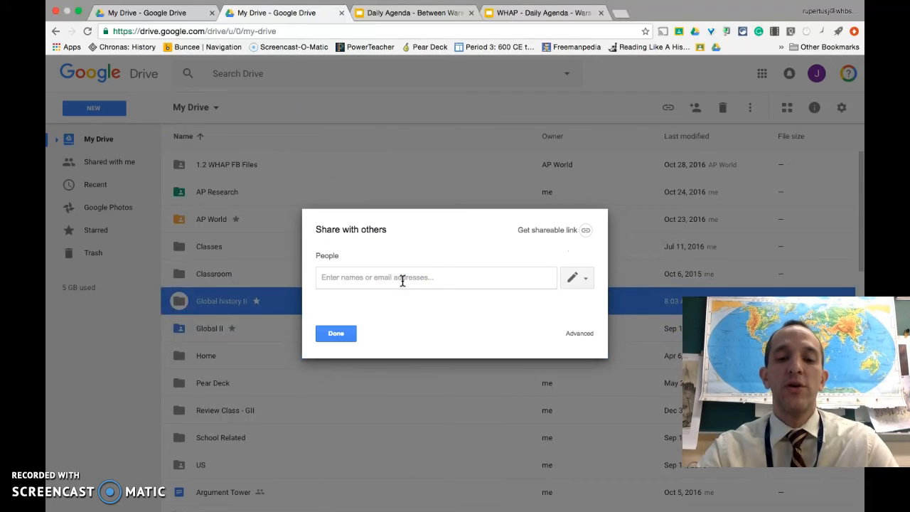
{"action": "type", "text": "eagan"}
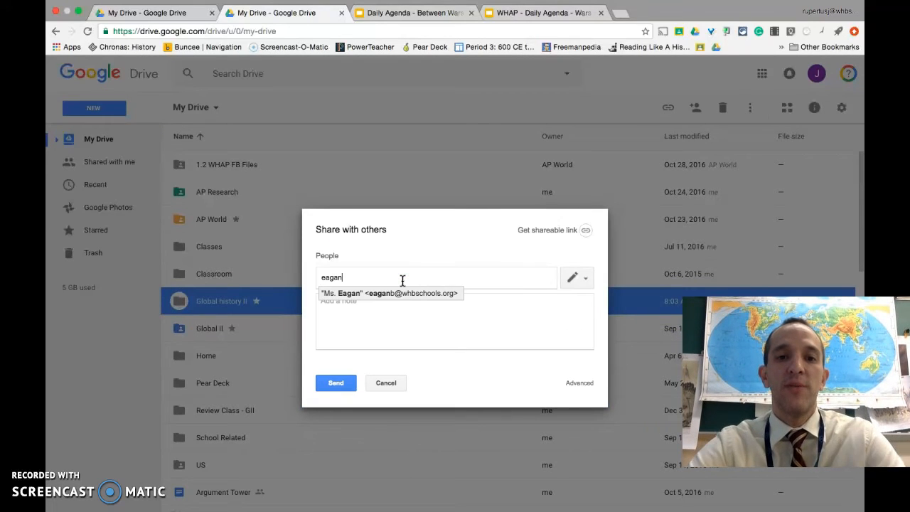
{"action": "left_click", "coordinate": [430, 293]}
{"action": "left_click", "coordinate": [346, 364]}
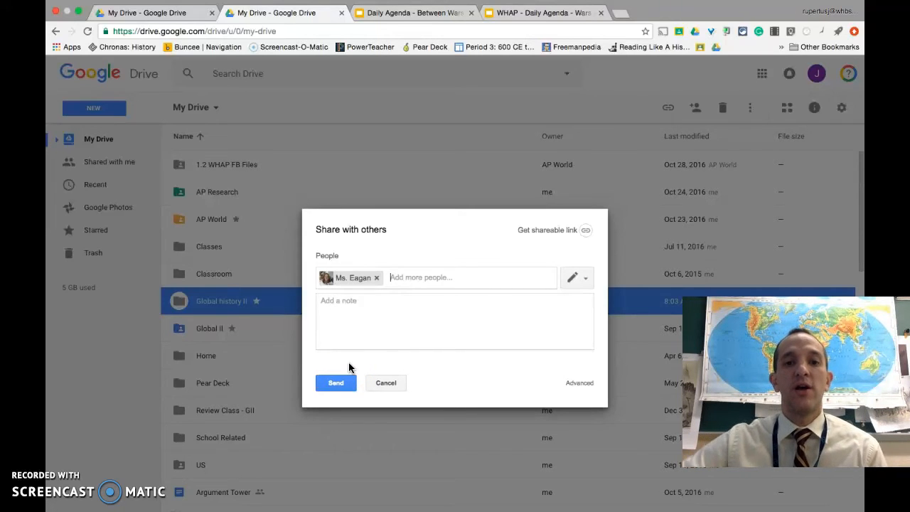
{"action": "left_click", "coordinate": [387, 384]}
{"action": "left_click", "coordinate": [422, 284]}
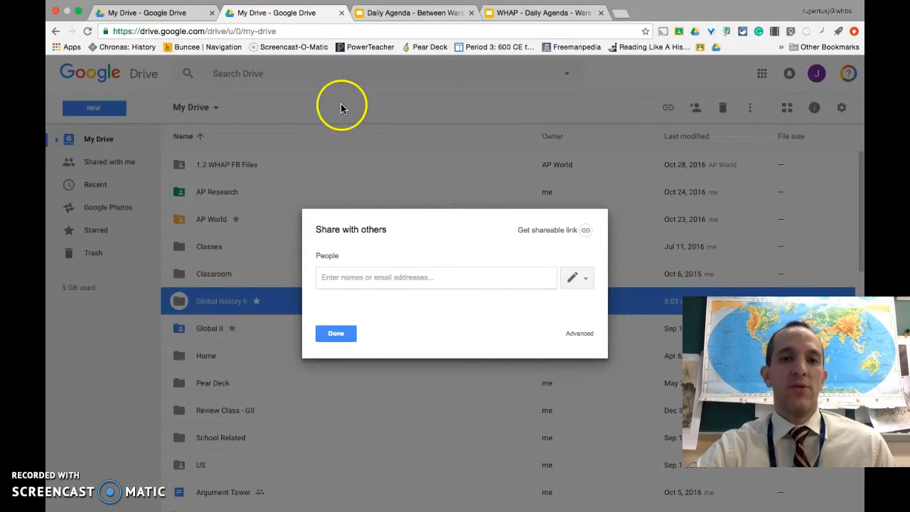
{"action": "left_click", "coordinate": [340, 338]}
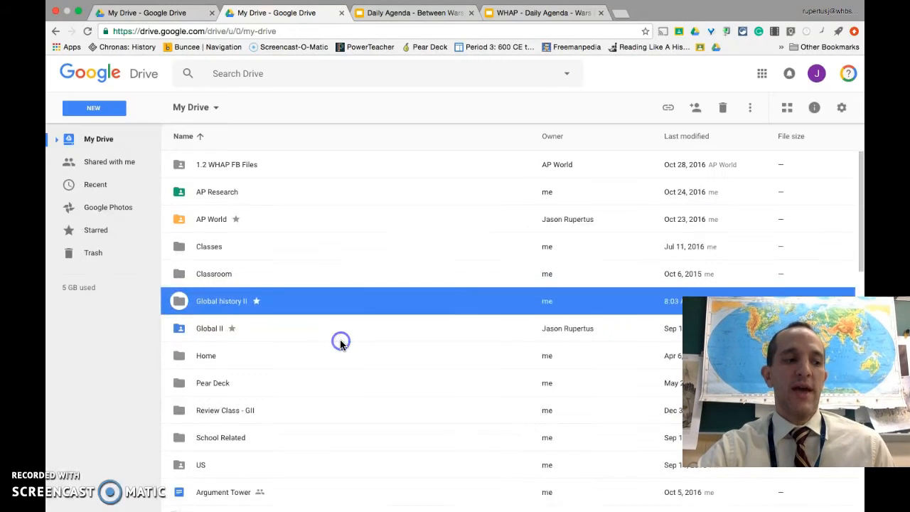
Open the Global history II folder and create a new Google Docs document in it.
{"action": "double_click", "coordinate": [240, 303]}
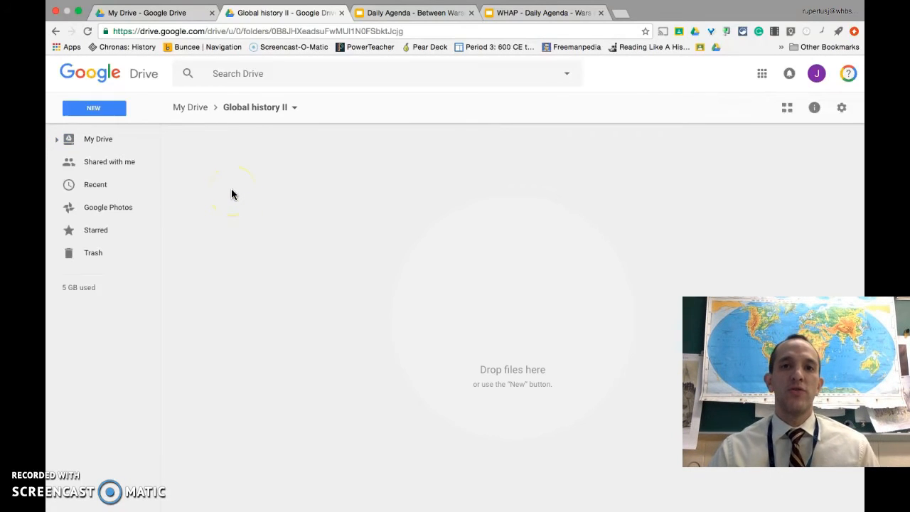
{"action": "left_click", "coordinate": [119, 112]}
{"action": "left_click", "coordinate": [122, 204]}
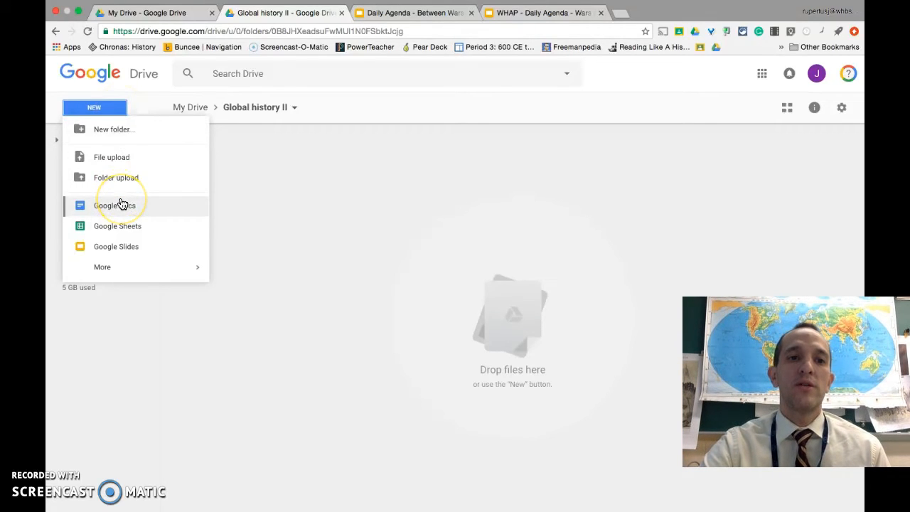
{"action": "left_click", "coordinate": [122, 204]}
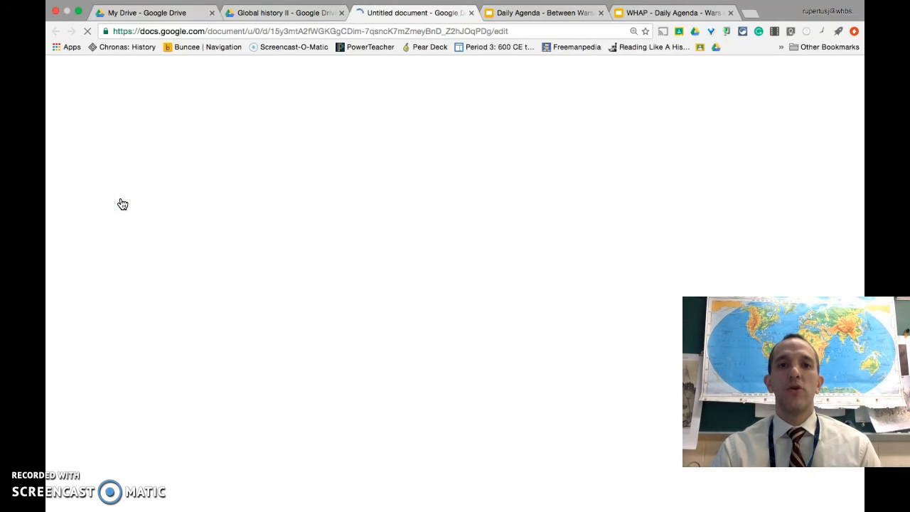
Rename the new document "DBQ -Nazi policies".
{"action": "left_click", "coordinate": [135, 74]}
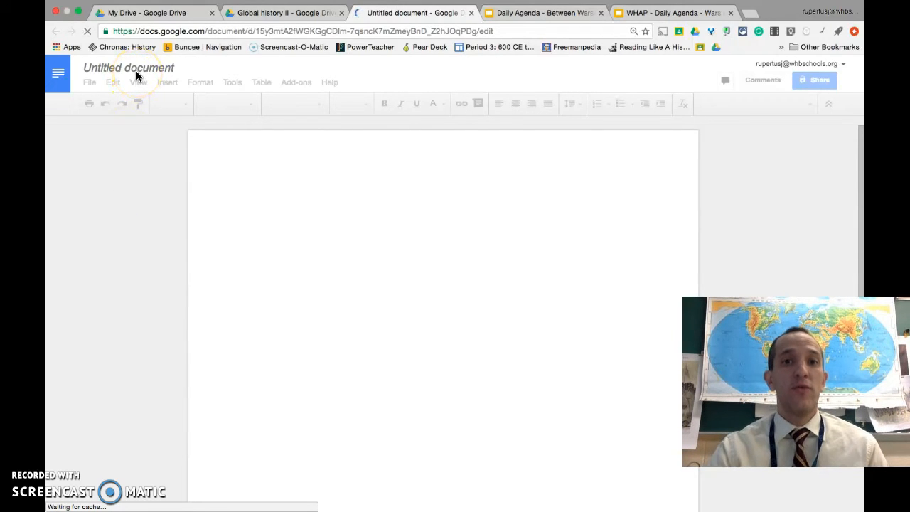
{"action": "left_click", "coordinate": [137, 71]}
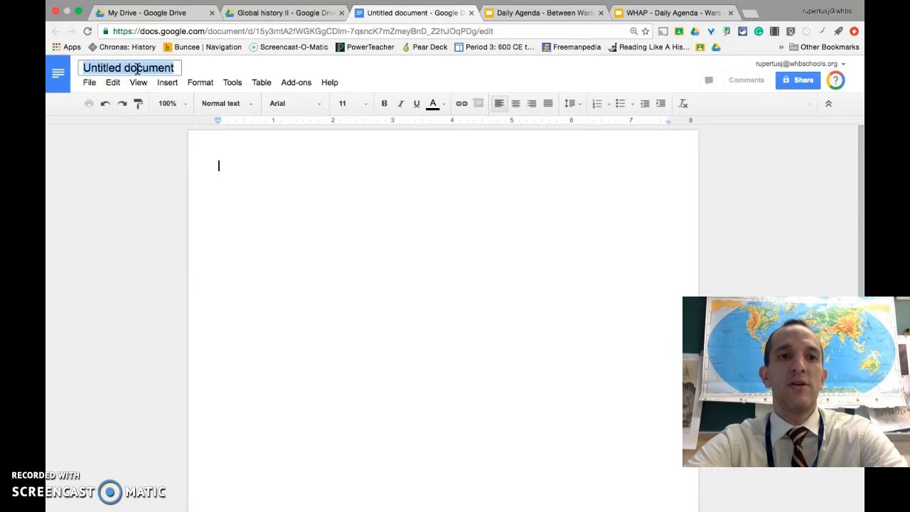
{"action": "type", "text": "DBQ -Na"}
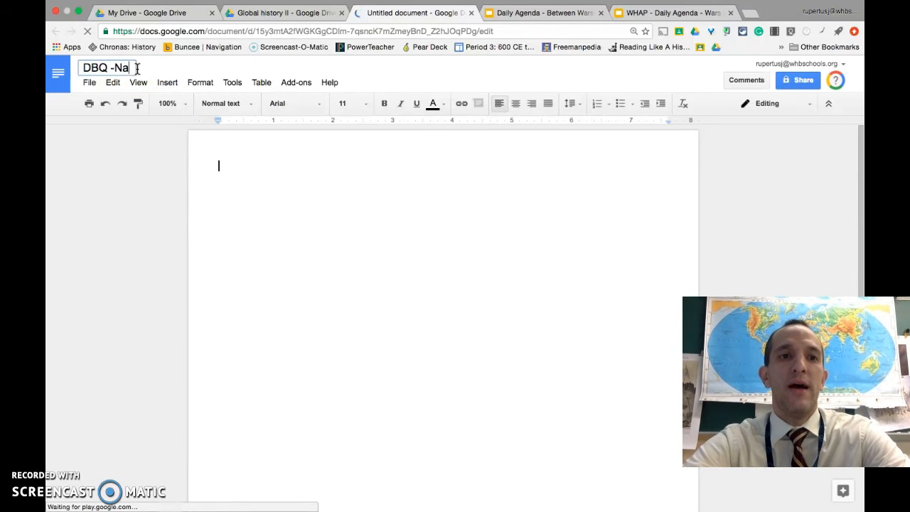
{"action": "type", "text": "zi policies"}
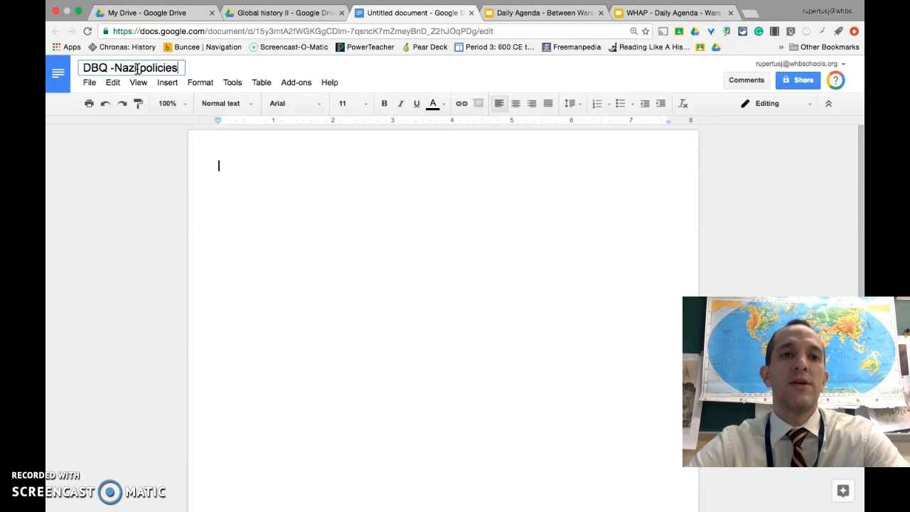
{"action": "left_click", "coordinate": [317, 140]}
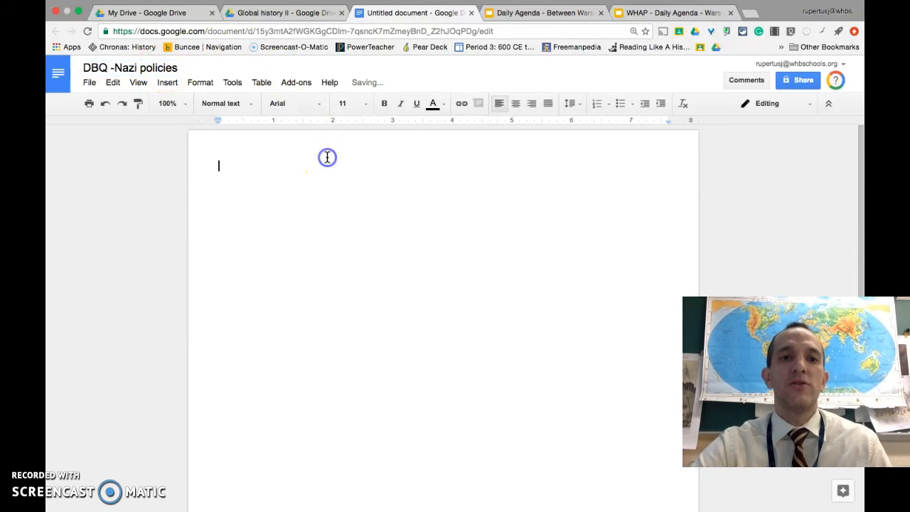
Enter the filler text "adsljfadsl;fjadslkfjadsfjals;d" in the document body and return to the Global history II folder in Drive.
{"action": "type", "text": "adsljfadsl;fjadslkfjadsfjals;d"}
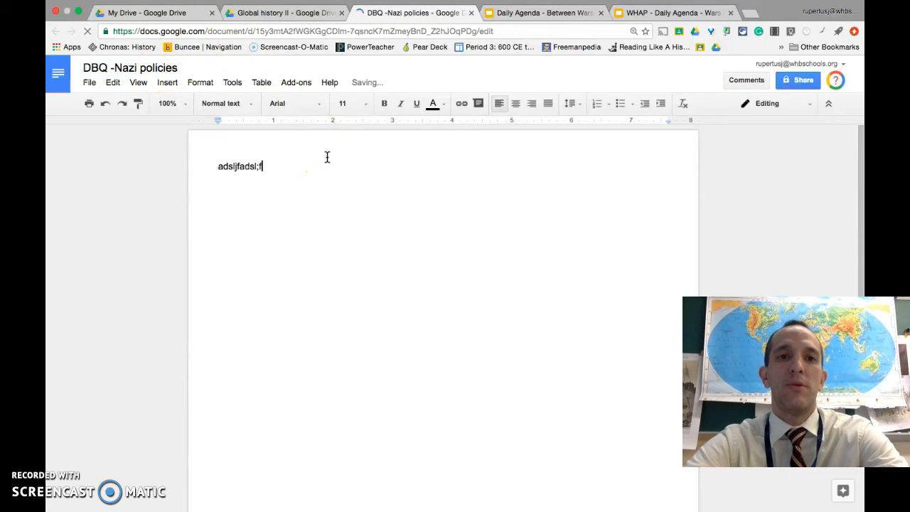
{"action": "left_click", "coordinate": [307, 14]}
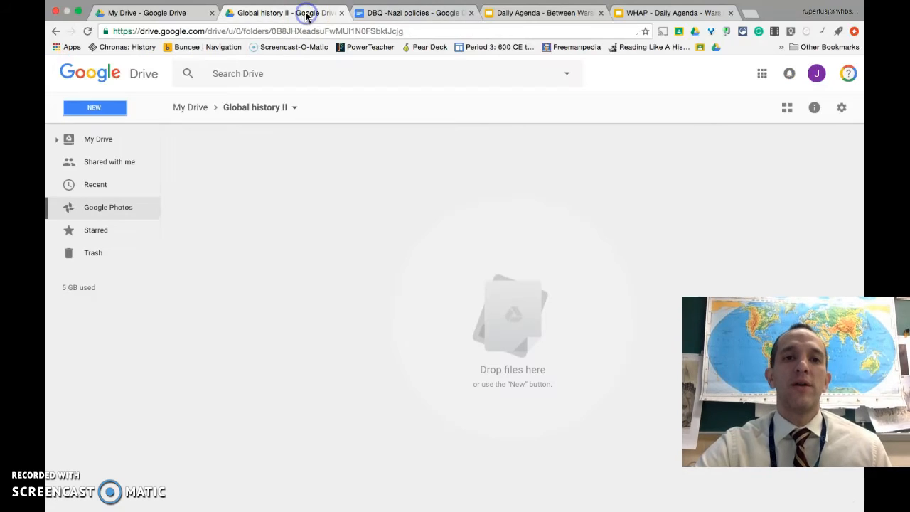
{"action": "left_click", "coordinate": [366, 18]}
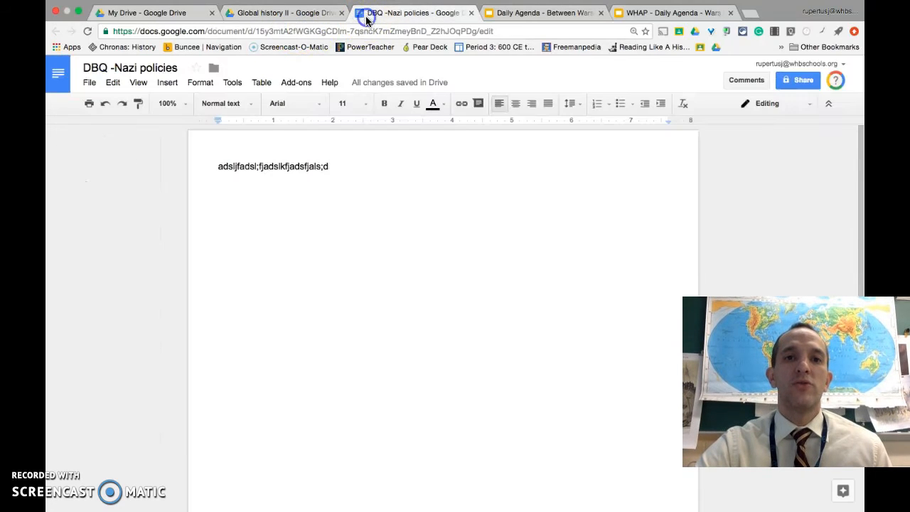
{"action": "left_click", "coordinate": [319, 13]}
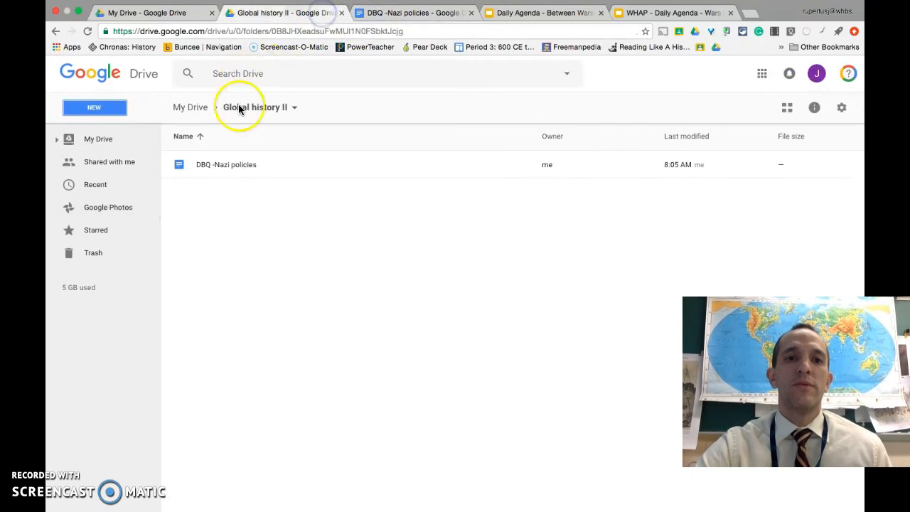
Examine the file actions available for the DBQ -Nazi policies document, including sharing, moving, starring and renaming, without applying any.
{"action": "left_click", "coordinate": [230, 165]}
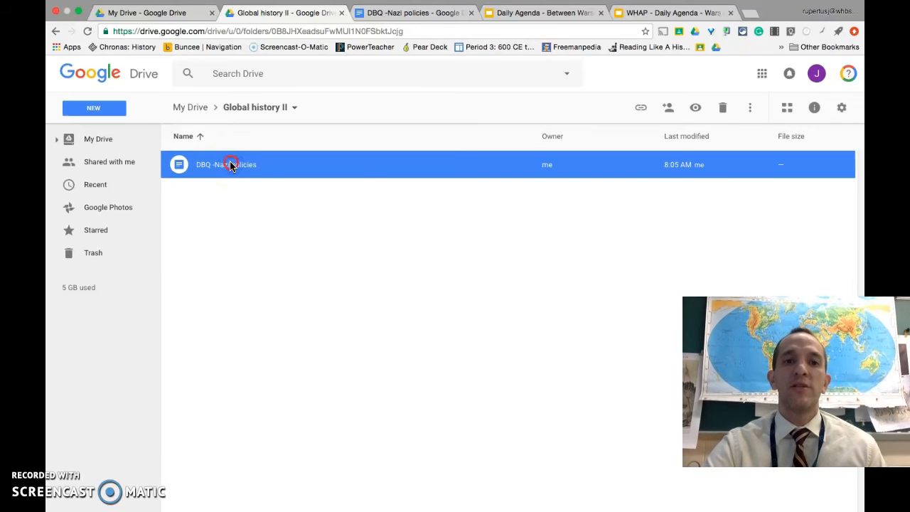
{"action": "right_click", "coordinate": [230, 164]}
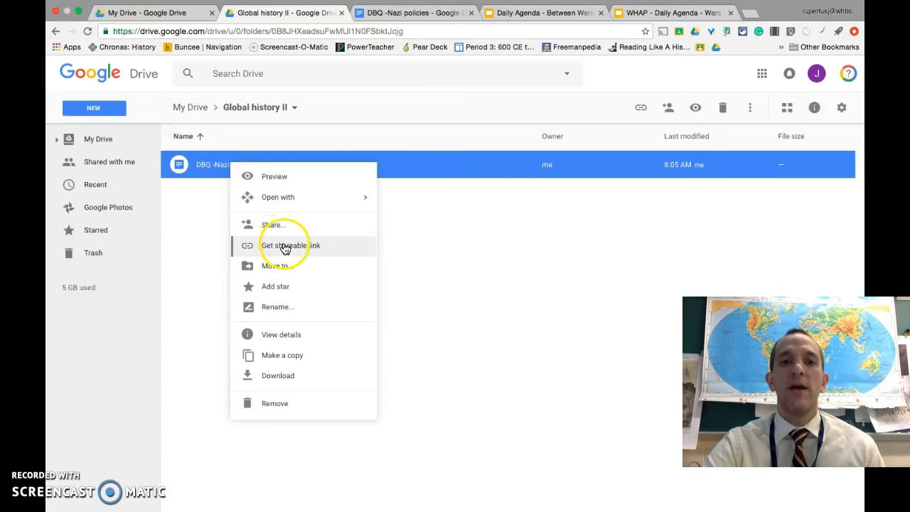
{"action": "left_click", "coordinate": [284, 288]}
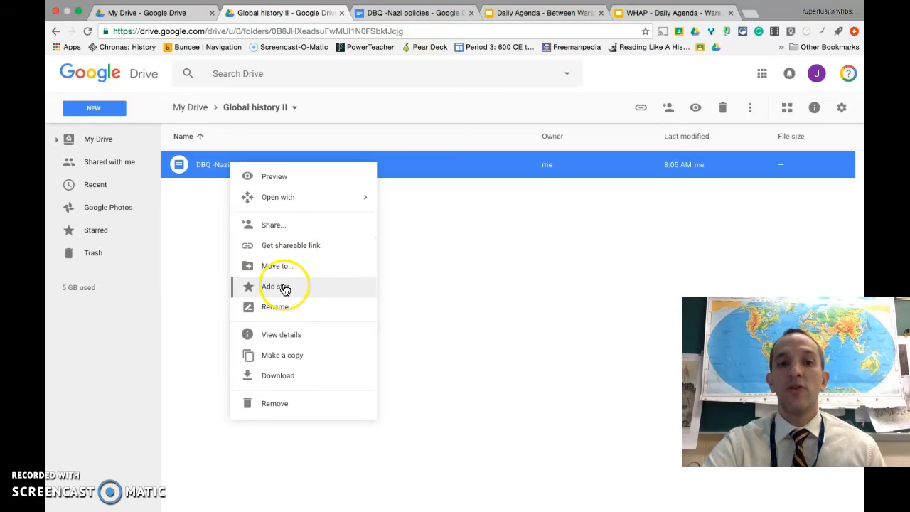
{"action": "left_click", "coordinate": [417, 297]}
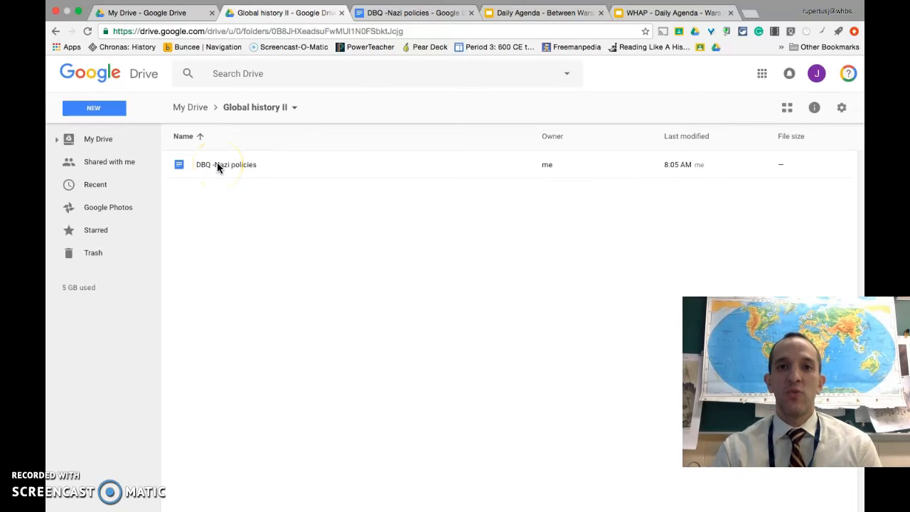
Create a subfolder named "WWII" inside the Global history II folder.
{"action": "right_click", "coordinate": [221, 188]}
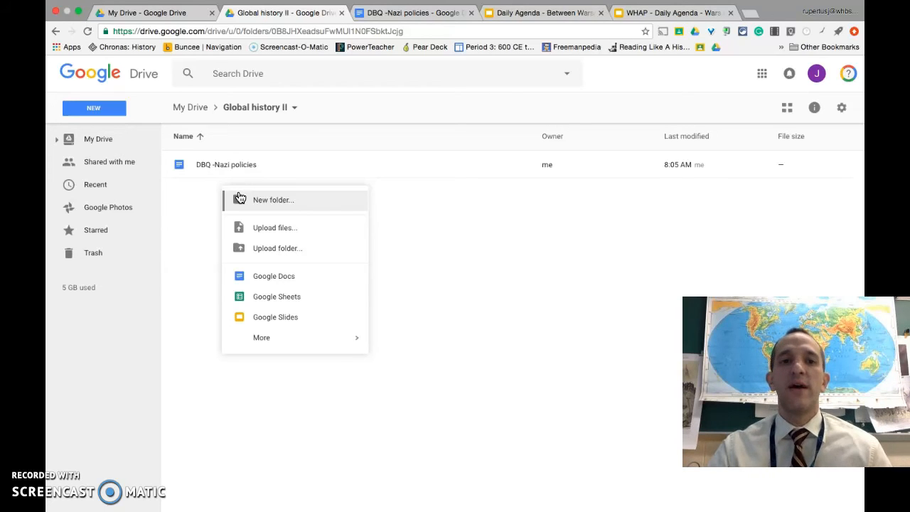
{"action": "left_click", "coordinate": [240, 197]}
{"action": "type", "text": "WWII"}
{"action": "left_click", "coordinate": [506, 312]}
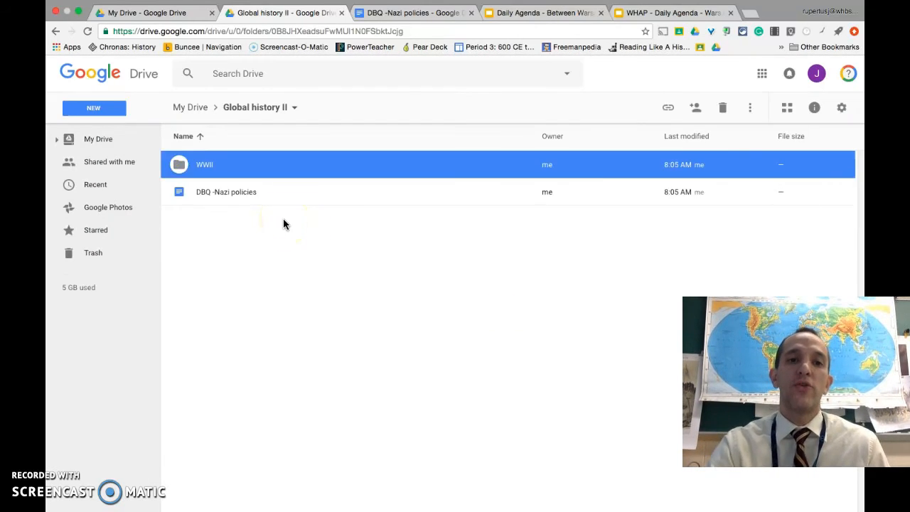
Move the DBQ -Nazi policies document into the WWII folder and open that folder.
{"action": "left_click_drag", "start_coordinate": [237, 193], "coordinate": [196, 158]}
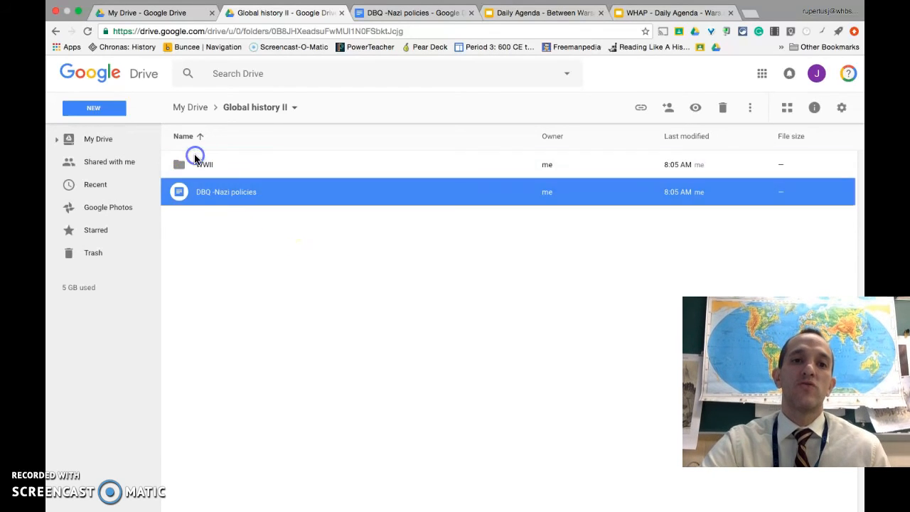
{"action": "left_click", "coordinate": [196, 167]}
{"action": "left_click", "coordinate": [196, 168]}
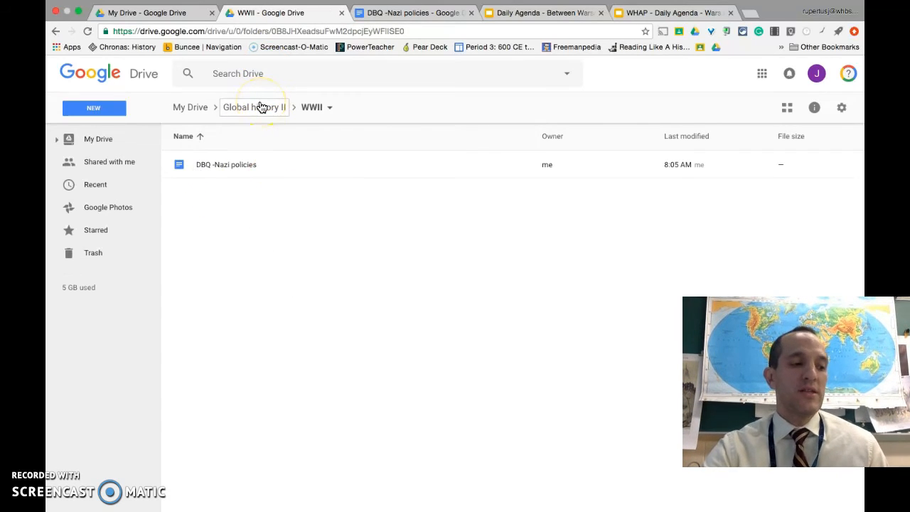
Look through the files shared by others and the recently used files, comparing the recent list with My Drive.
{"action": "left_click", "coordinate": [115, 168]}
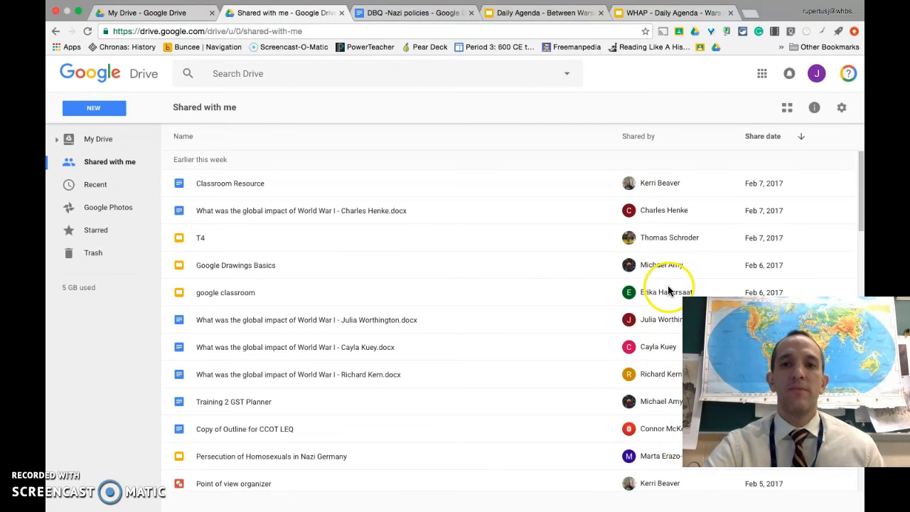
{"action": "scroll", "coordinate": [446, 350], "scroll_direction": "down", "scroll_amount": 10}
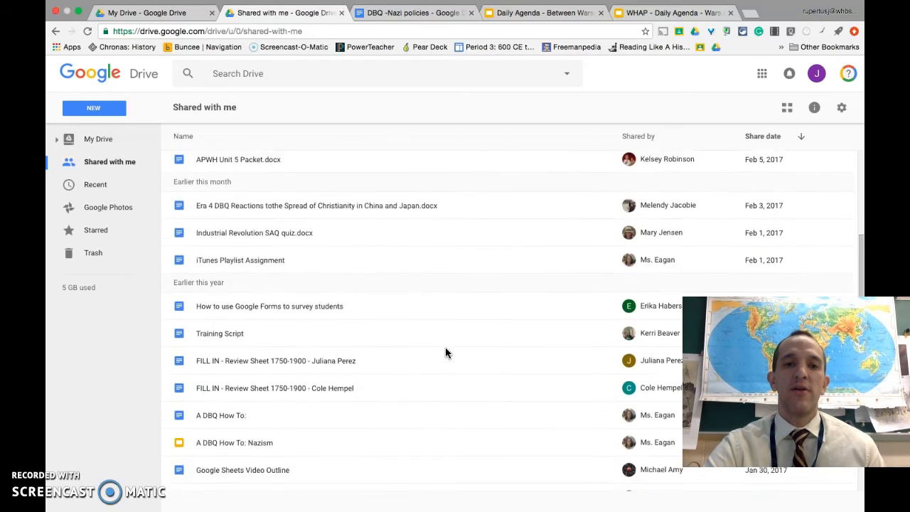
{"action": "left_click", "coordinate": [95, 184]}
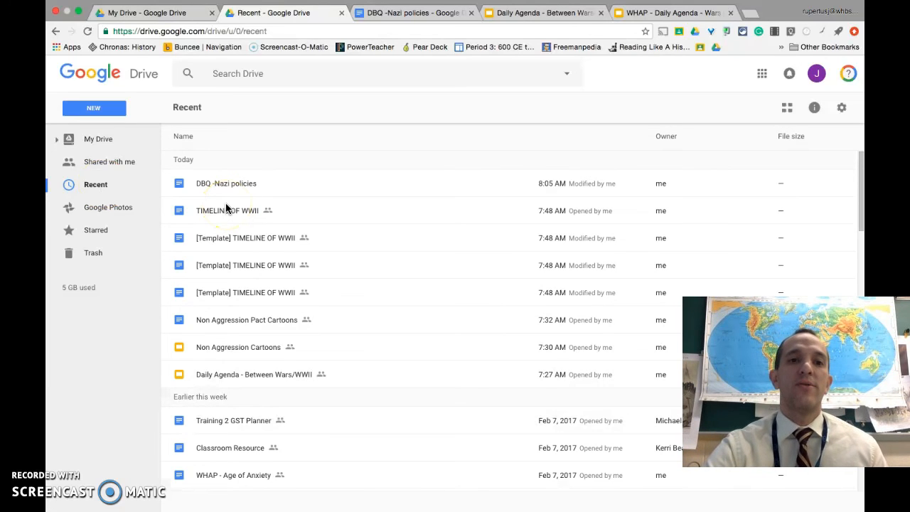
{"action": "left_click", "coordinate": [97, 143]}
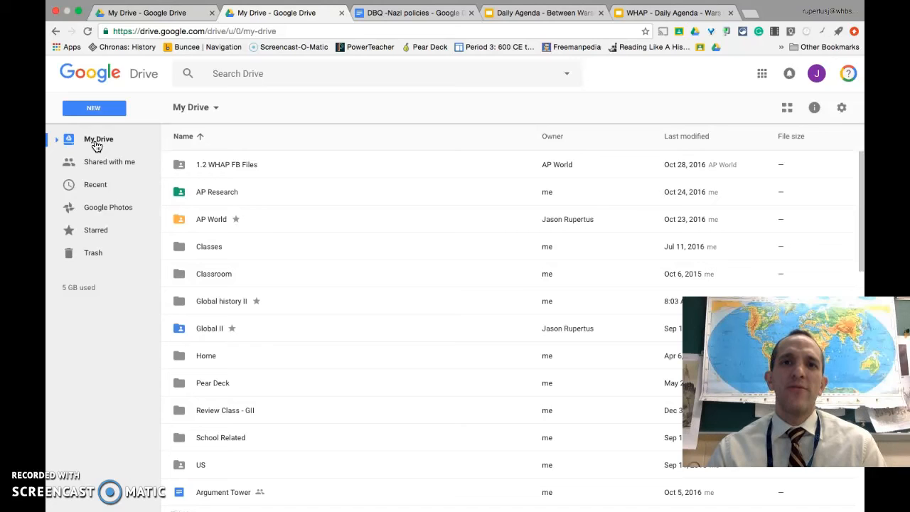
{"action": "left_click", "coordinate": [97, 185]}
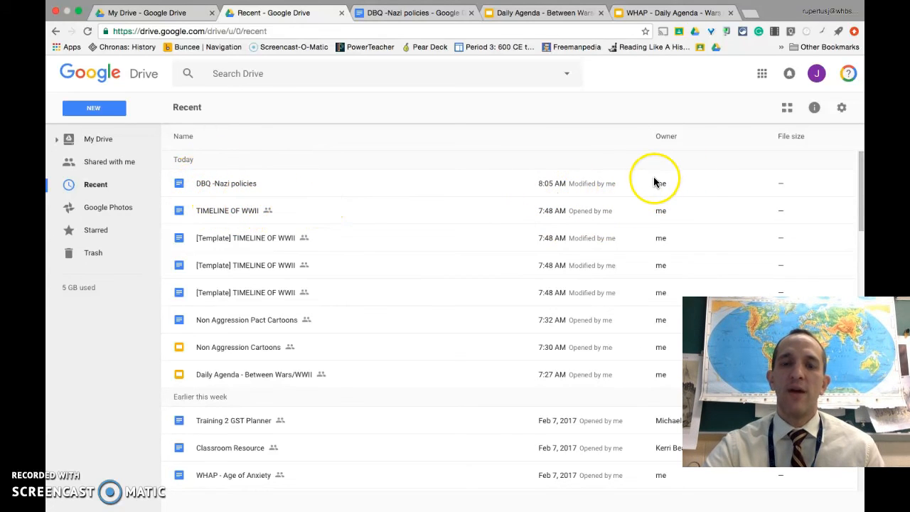
View the Google Photos and Trash sections, then return to My Drive.
{"action": "left_click", "coordinate": [101, 206]}
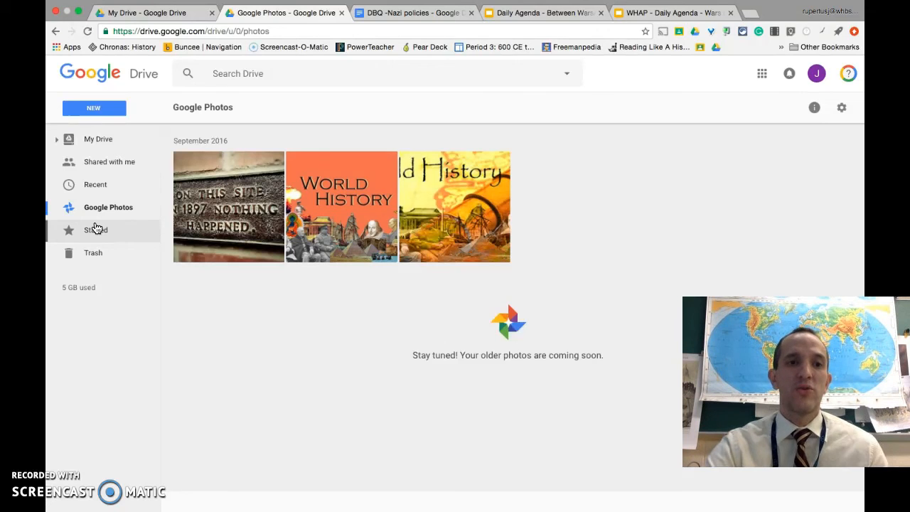
{"action": "left_click", "coordinate": [99, 253]}
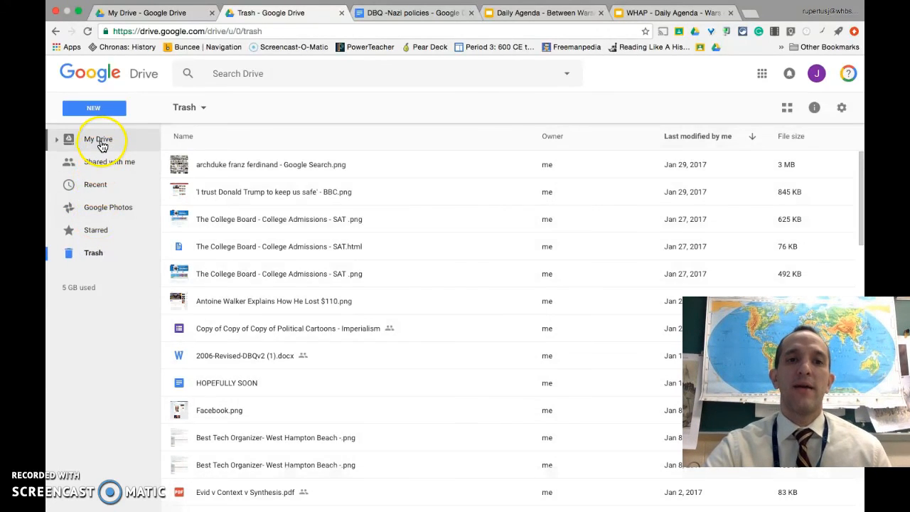
{"action": "left_click", "coordinate": [270, 164]}
{"action": "left_click", "coordinate": [114, 141]}
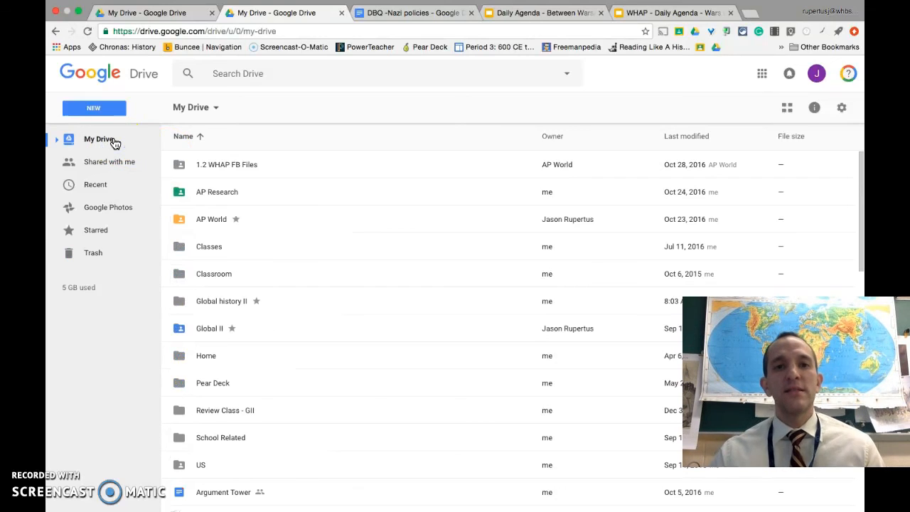
Switch to the open DBQ -Nazi policies document and take the browser window out of full screen to expose the desktop.
{"action": "left_click", "coordinate": [363, 14]}
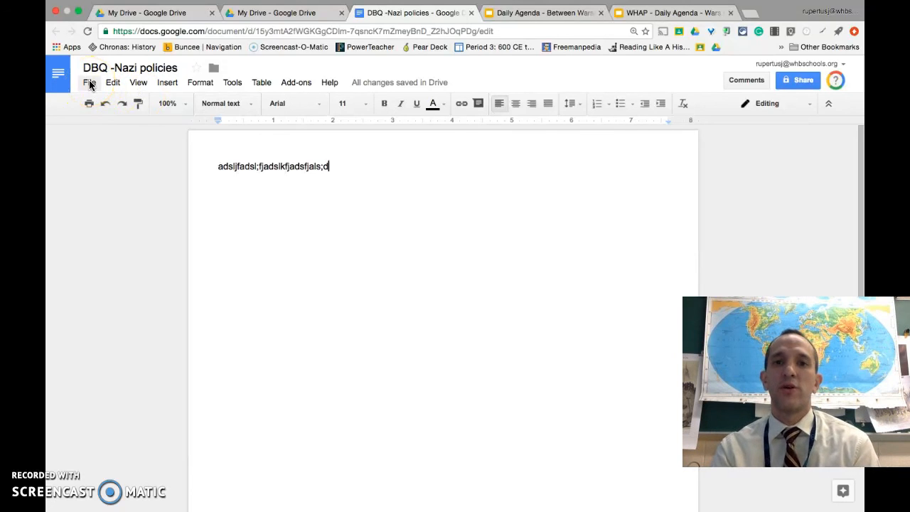
{"action": "left_click", "coordinate": [78, 14]}
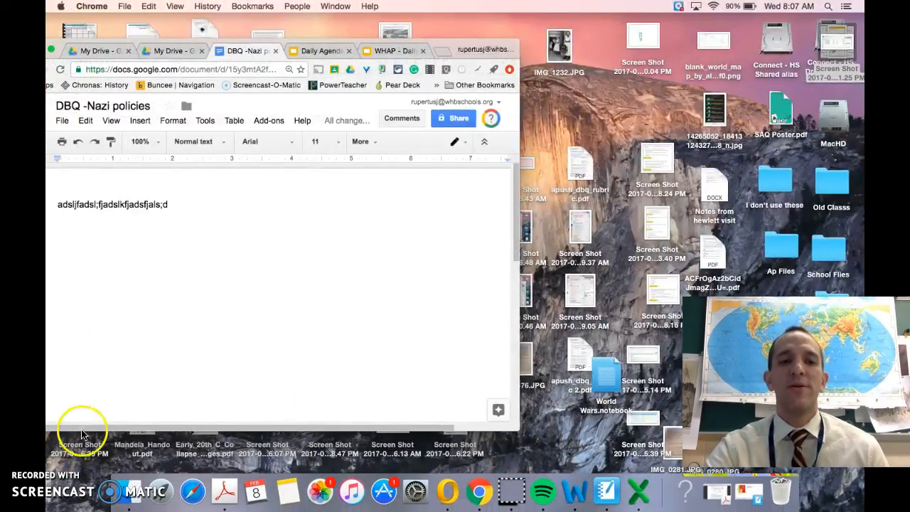